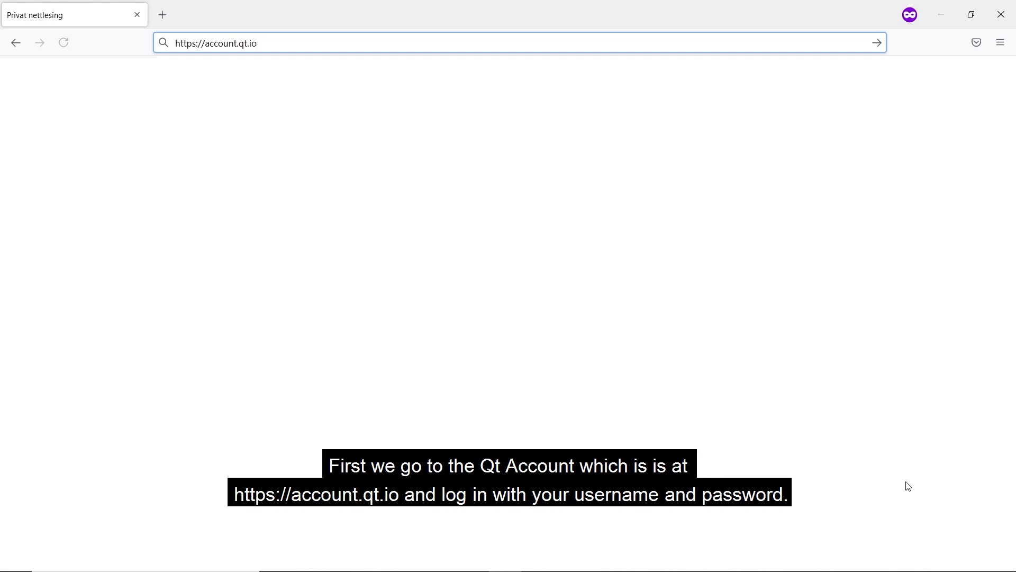
pyautogui.press('Return')
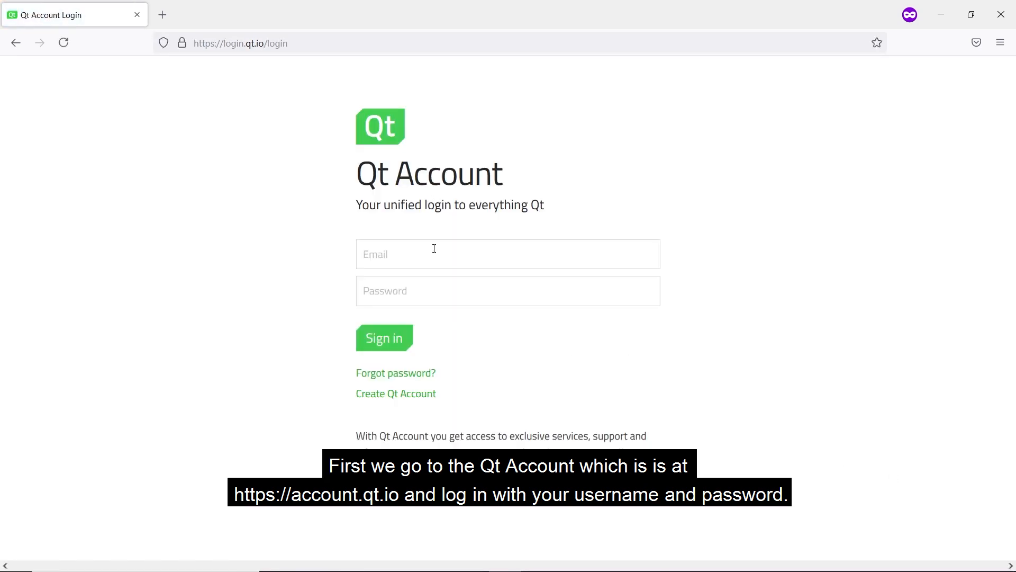
pyautogui.click(436, 256)
pyautogui.write('an')
pyautogui.press('Down')
pyautogui.press('Down')
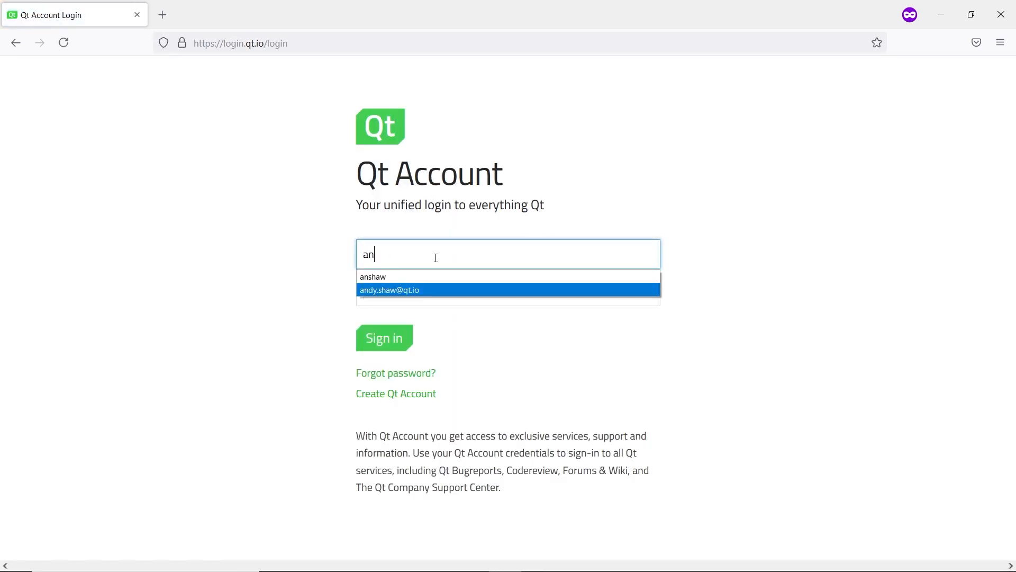
pyautogui.press('Tab')
pyautogui.write('••••••••••••••')
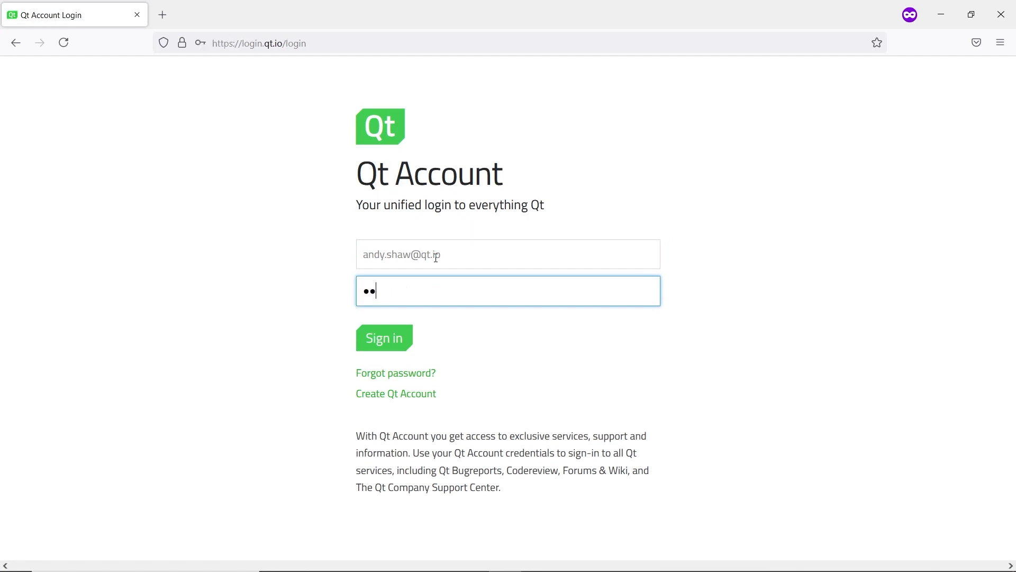
pyautogui.press('Return')
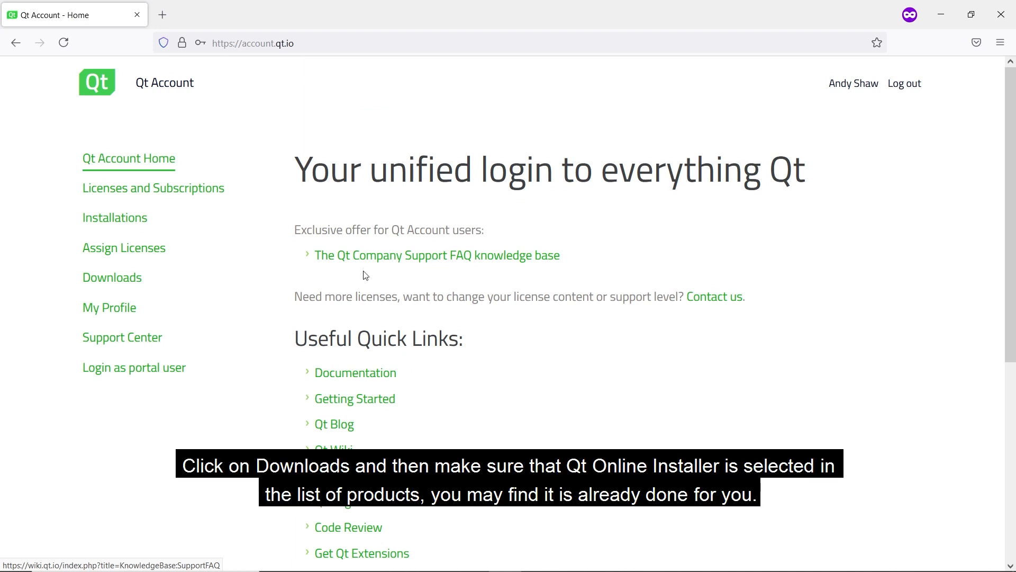
# - Download the Qt Online Installer 4.1.1 for Windows from the account's downloads page and save the file
pyautogui.click(117, 284)
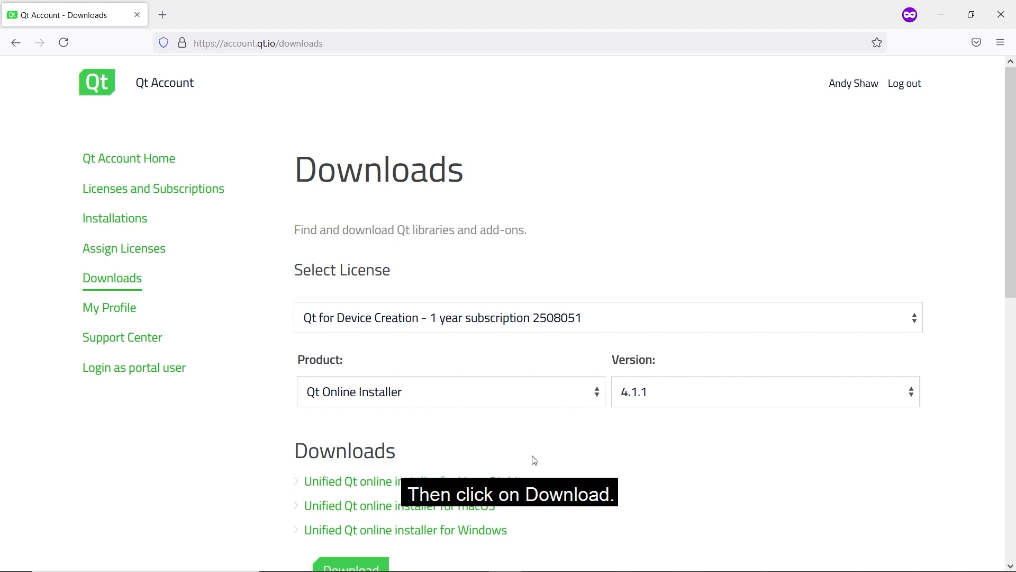
pyautogui.scroll(-2, 533, 459)
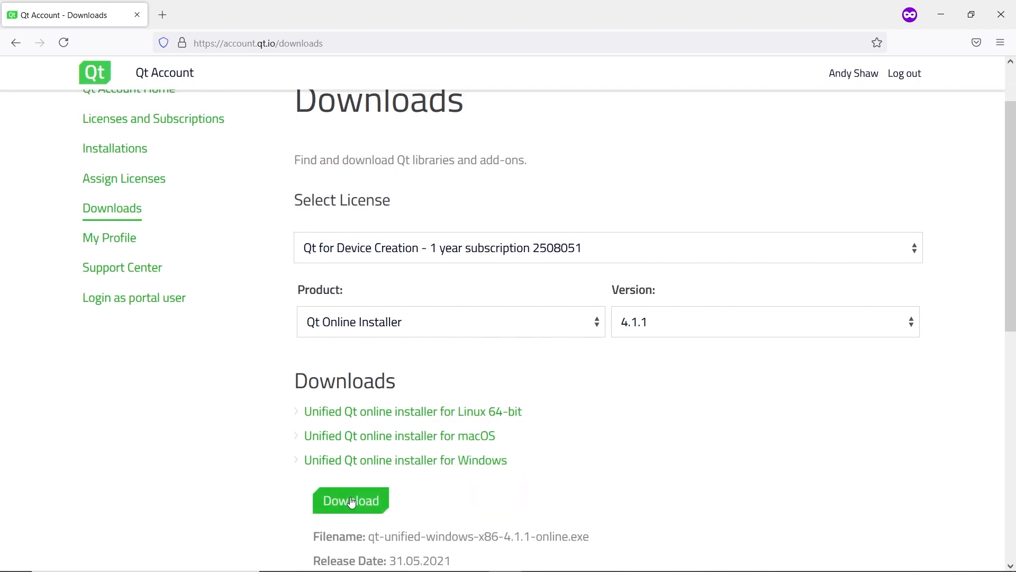
pyautogui.click(351, 501)
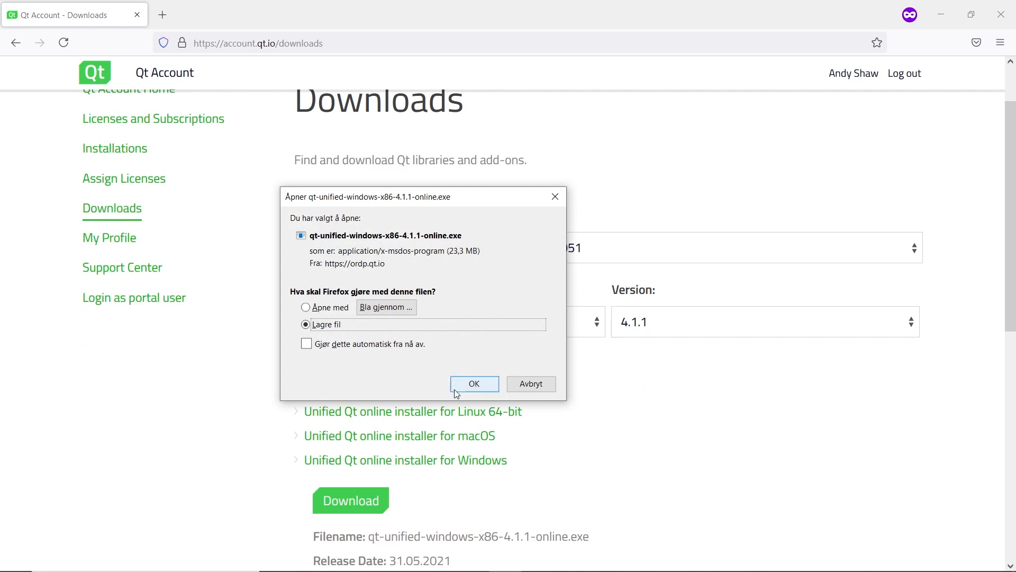
pyautogui.click(468, 386)
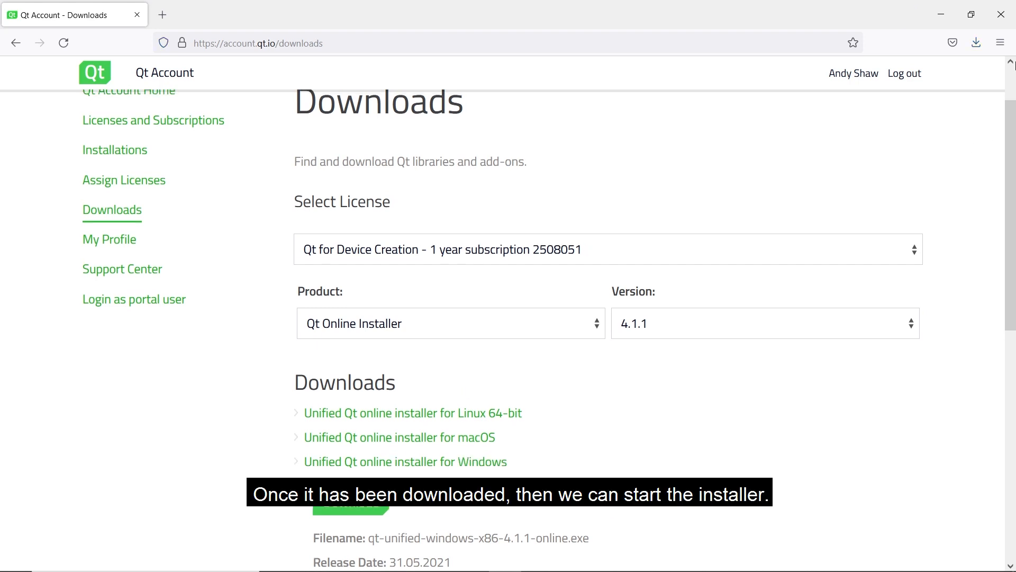
# - Start the downloaded Qt installer and continue through its Qt Account login and setup welcome pages
pyautogui.click(829, 90)
pyautogui.click(940, 14)
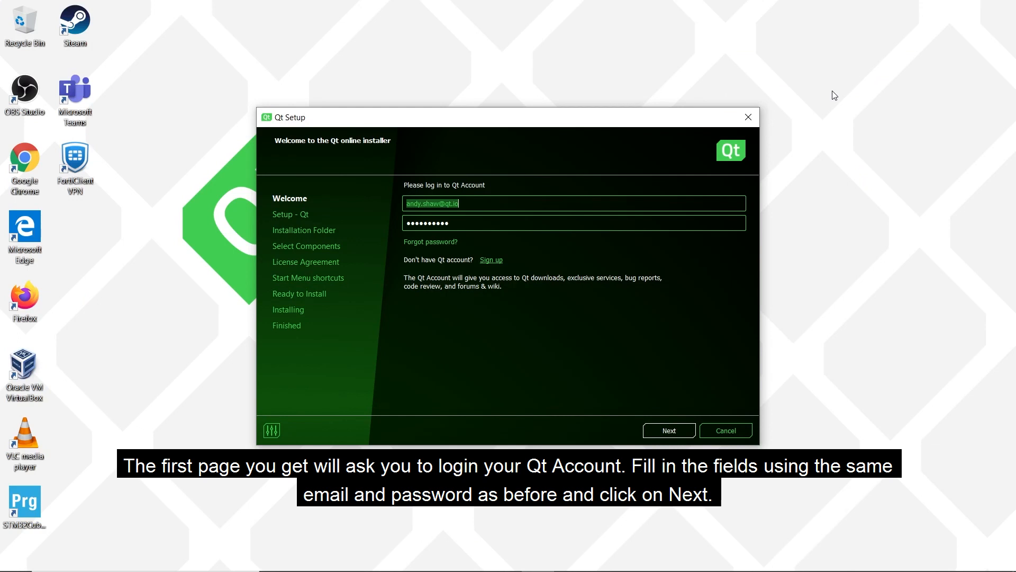
pyautogui.click(665, 430)
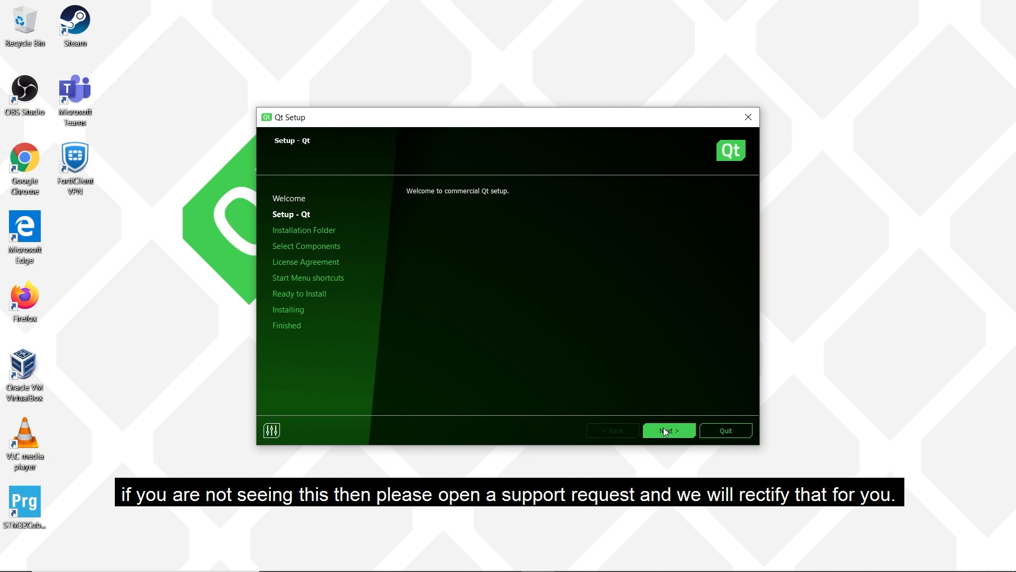
pyautogui.click(663, 428)
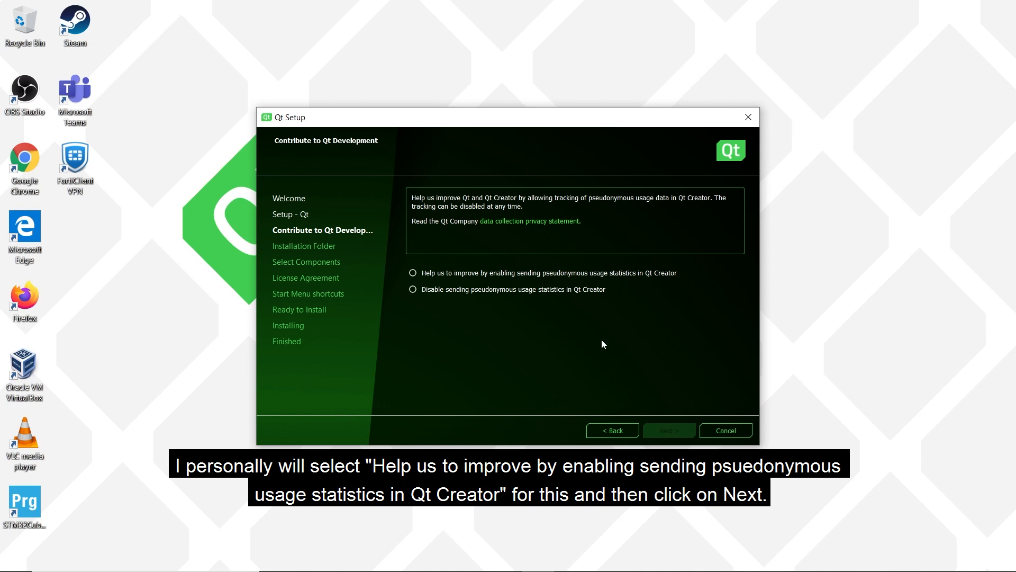
# - Enable sending pseudonymous usage statistics in Qt Creator and accept a custom installation in C:\Qt
pyautogui.click(496, 274)
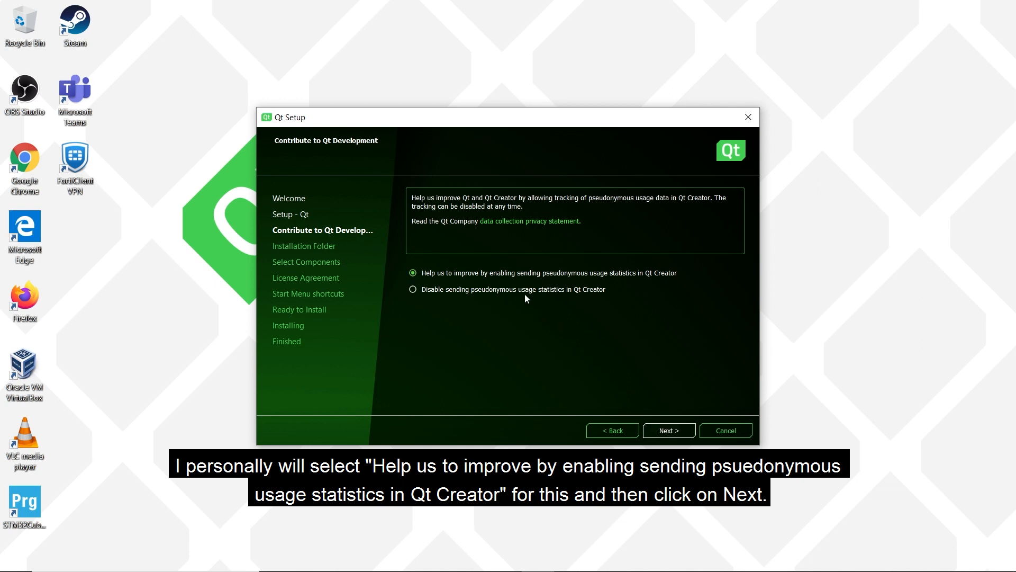
pyautogui.click(672, 430)
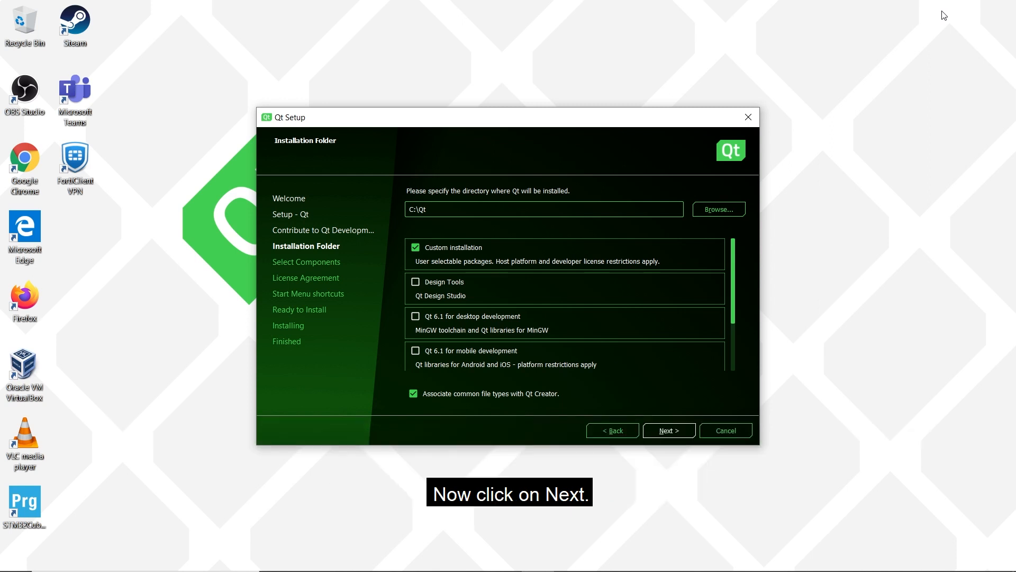
pyautogui.click(679, 438)
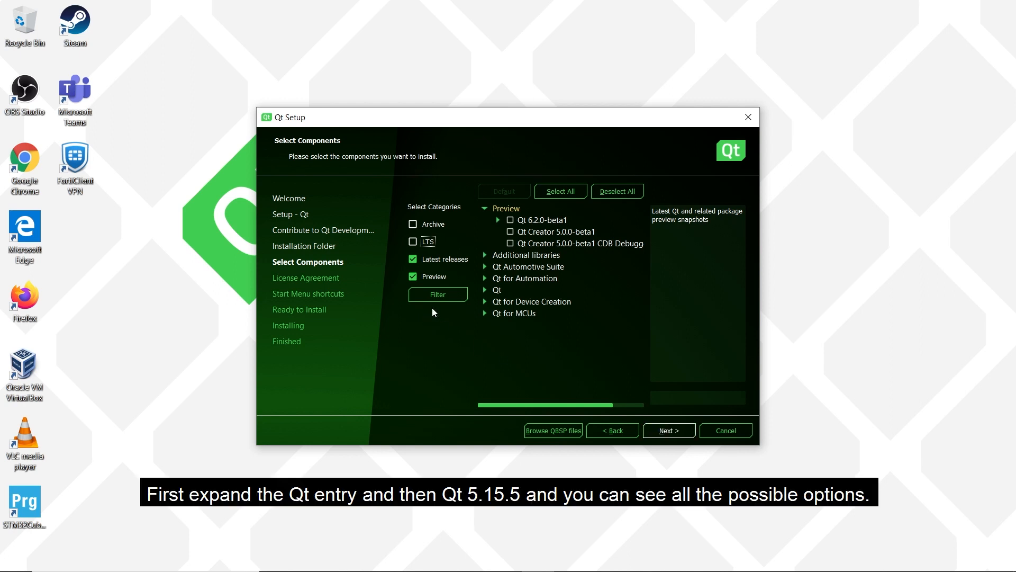
# - Select the MinGW 8.1.0 64-bit prebuilt component under Qt 5.15.5 for installation
pyautogui.click(484, 290)
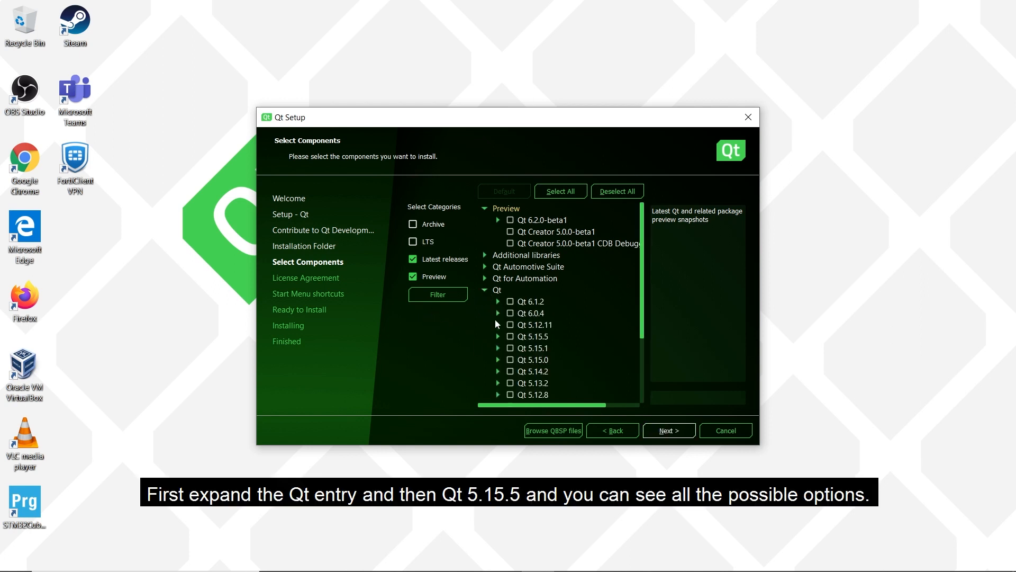
pyautogui.click(498, 337)
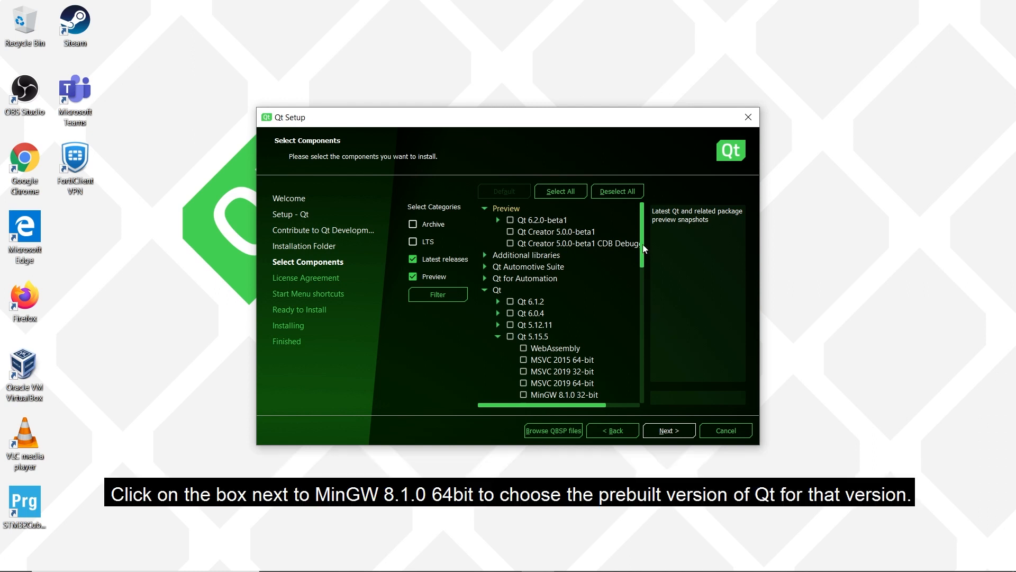
pyautogui.moveTo(644, 247); pyautogui.dragTo(651, 285)
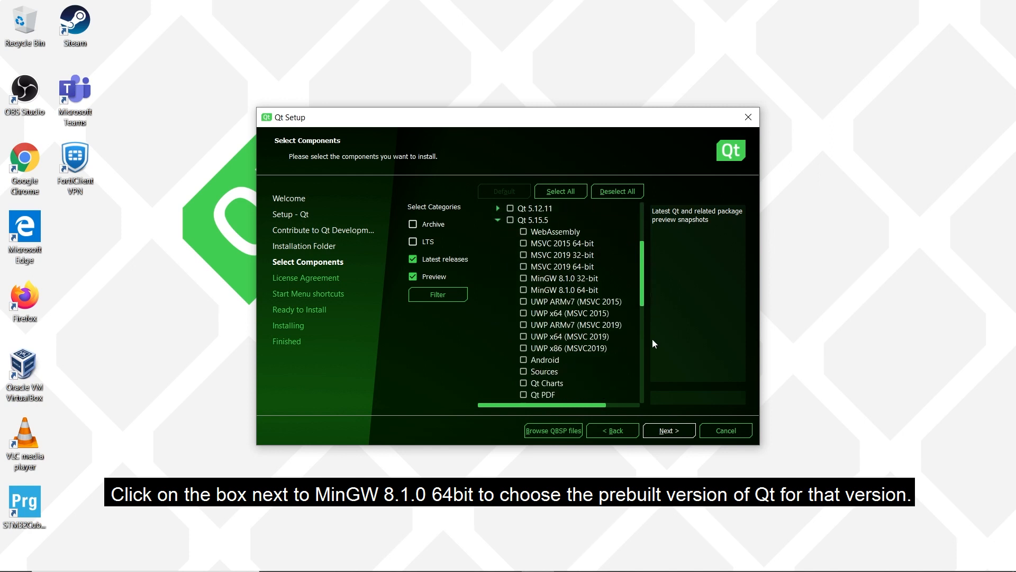
pyautogui.click(523, 289)
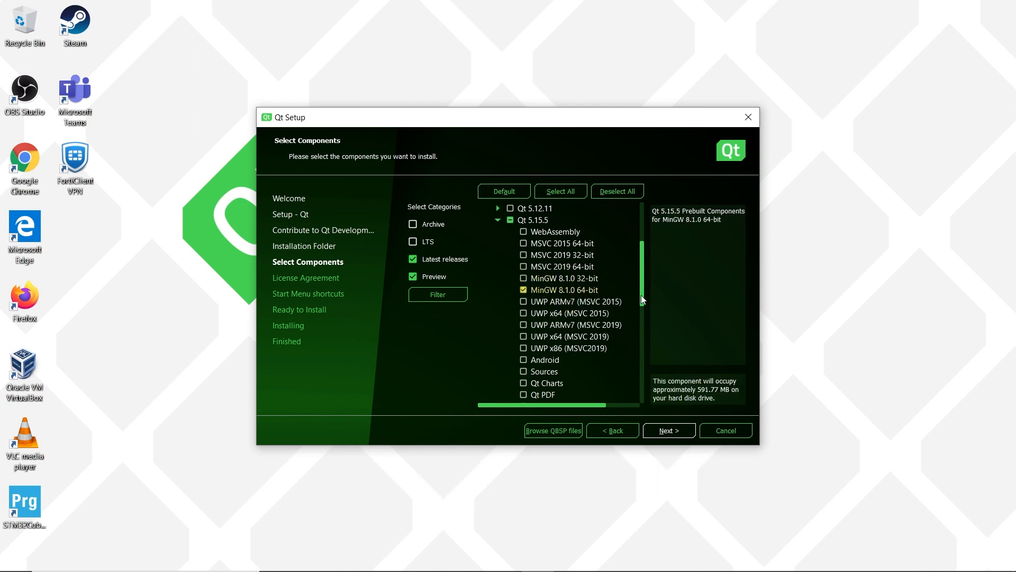
# - Add the Qt 5.15.5 add-ons from Qt Charts through Qt Script (Deprecated), plus Qt Quick Timeline, and continue to the license agreements
pyautogui.scroll(-4, 642, 295)
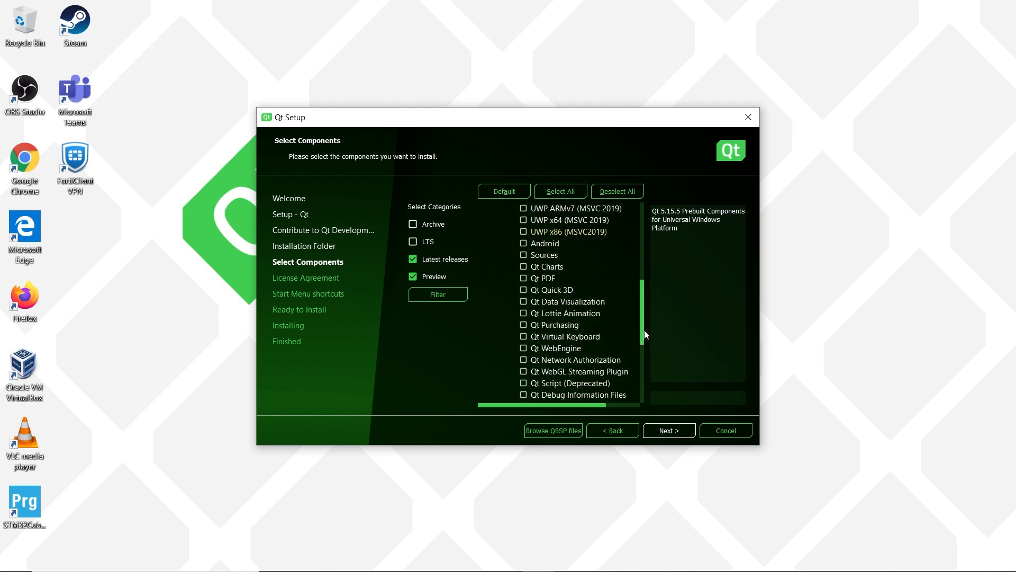
pyautogui.click(523, 243)
pyautogui.click(524, 254)
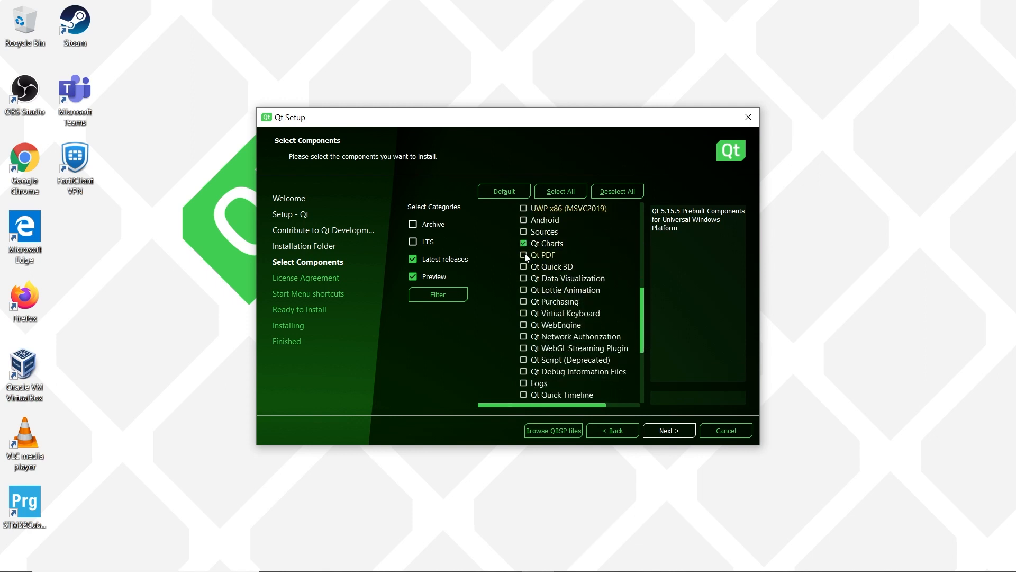
pyautogui.click(523, 279)
pyautogui.click(523, 290)
pyautogui.click(523, 348)
pyautogui.click(523, 395)
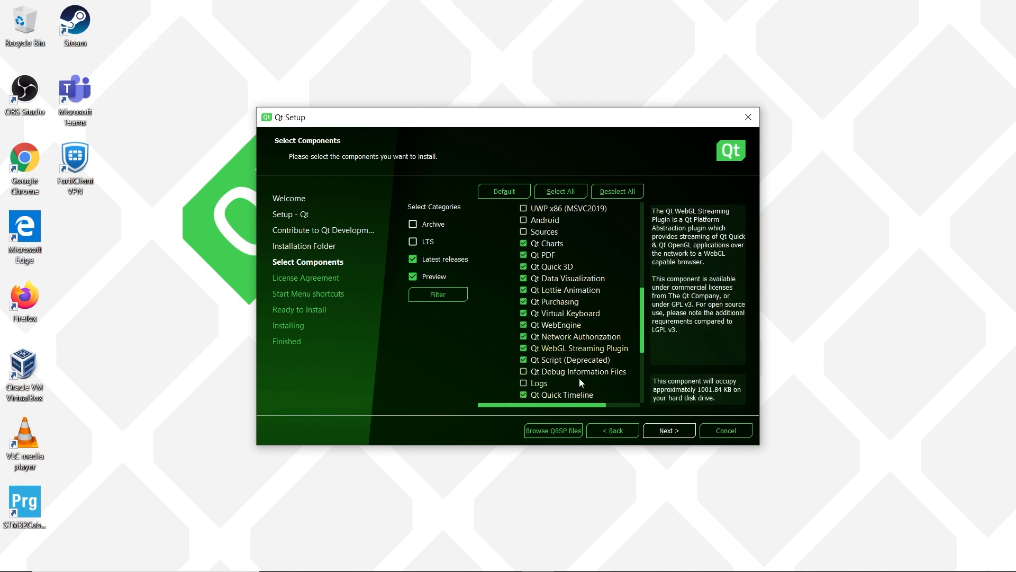
pyautogui.scroll(-2, 643, 360)
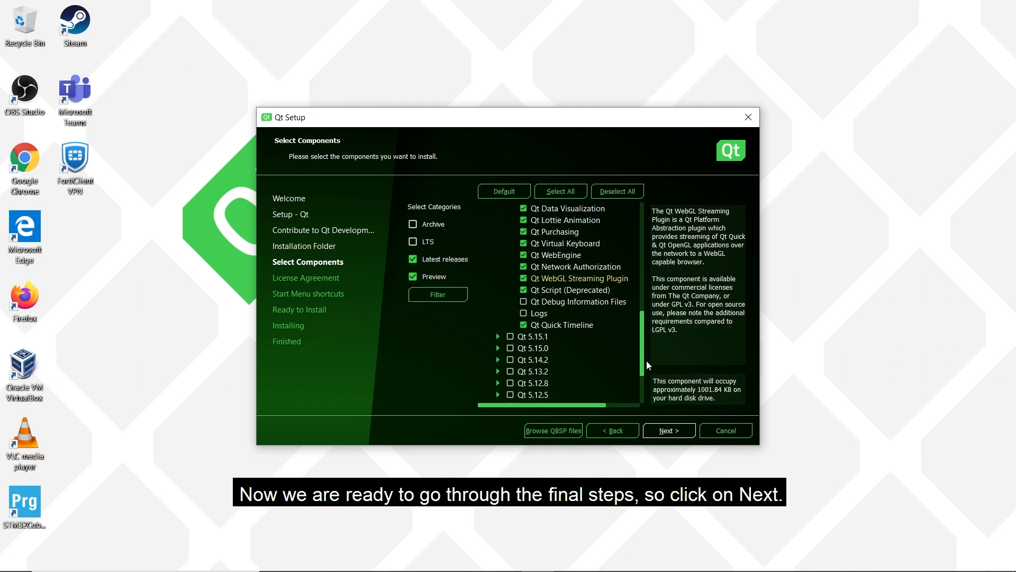
pyautogui.click(667, 428)
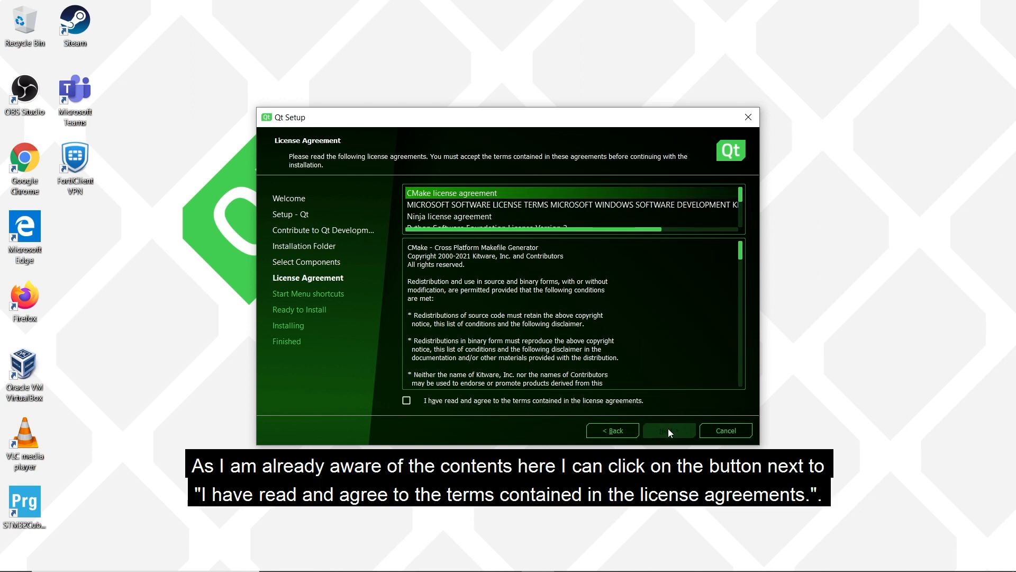
# - Agree to the license terms and keep Qt as the Start Menu shortcut folder
pyautogui.click(407, 401)
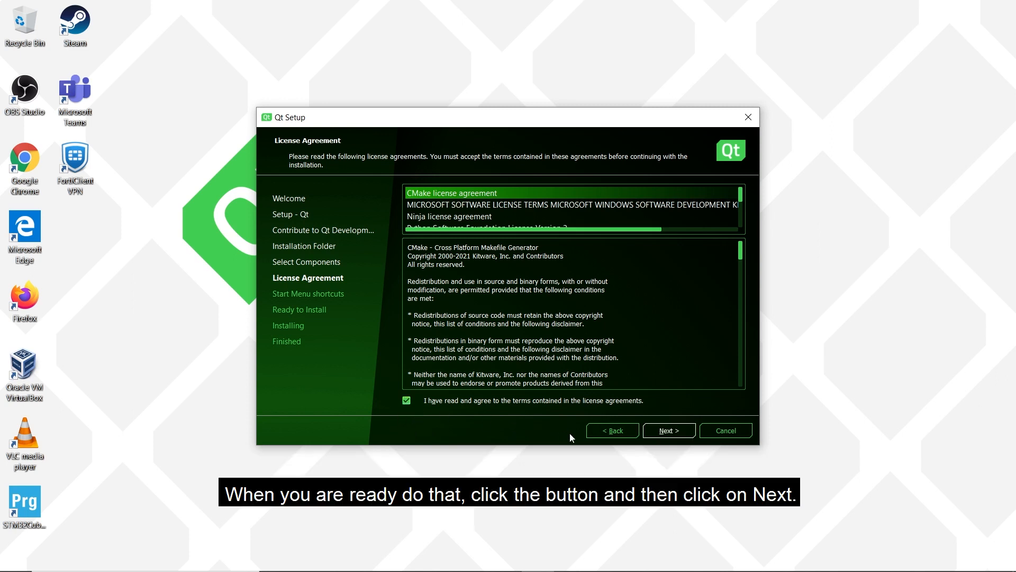
pyautogui.click(676, 434)
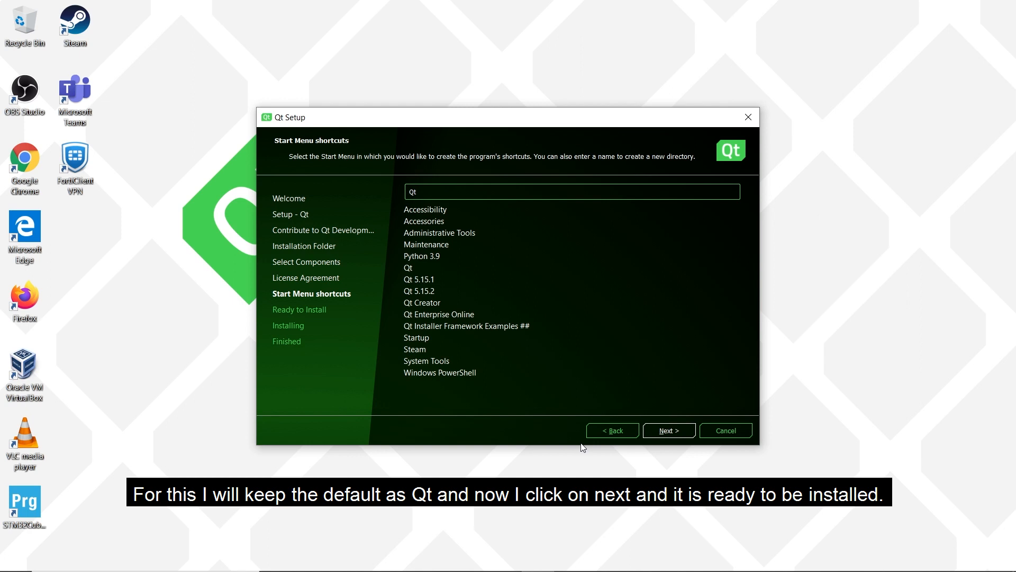
pyautogui.click(661, 430)
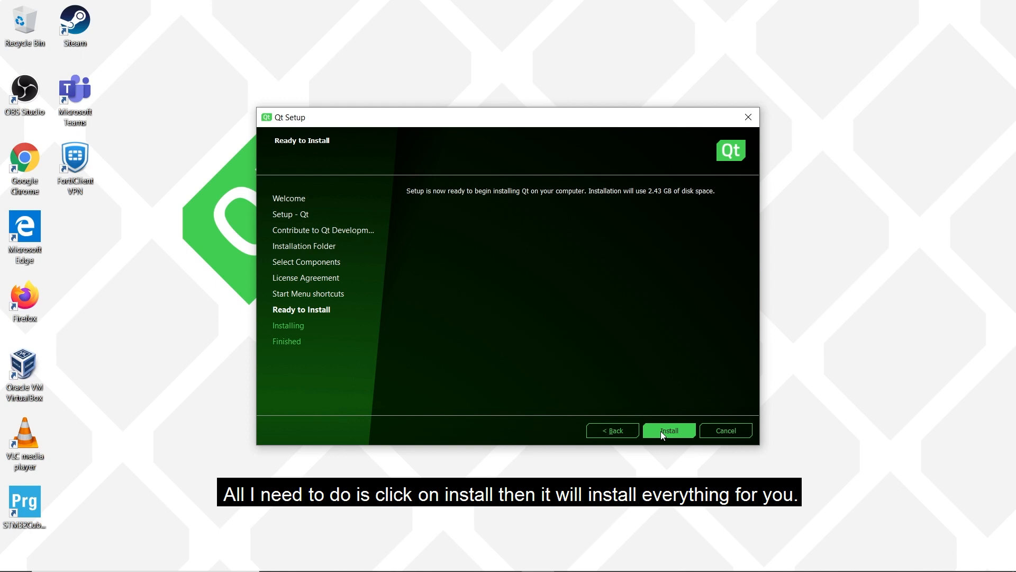
# - Install the selected Qt components and finish the wizard with Launch Qt Creator enabled
pyautogui.click(661, 430)
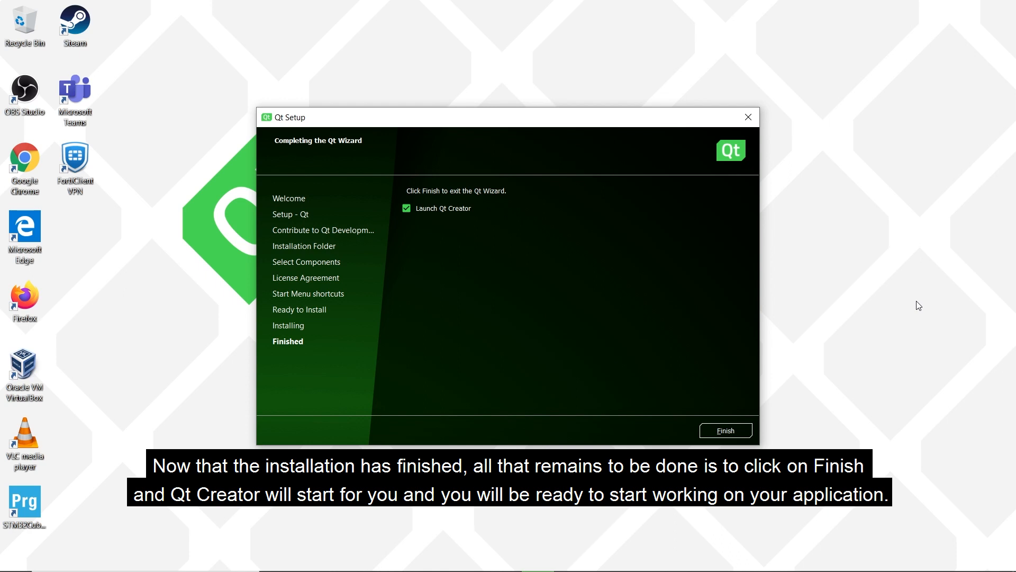
pyautogui.click(736, 431)
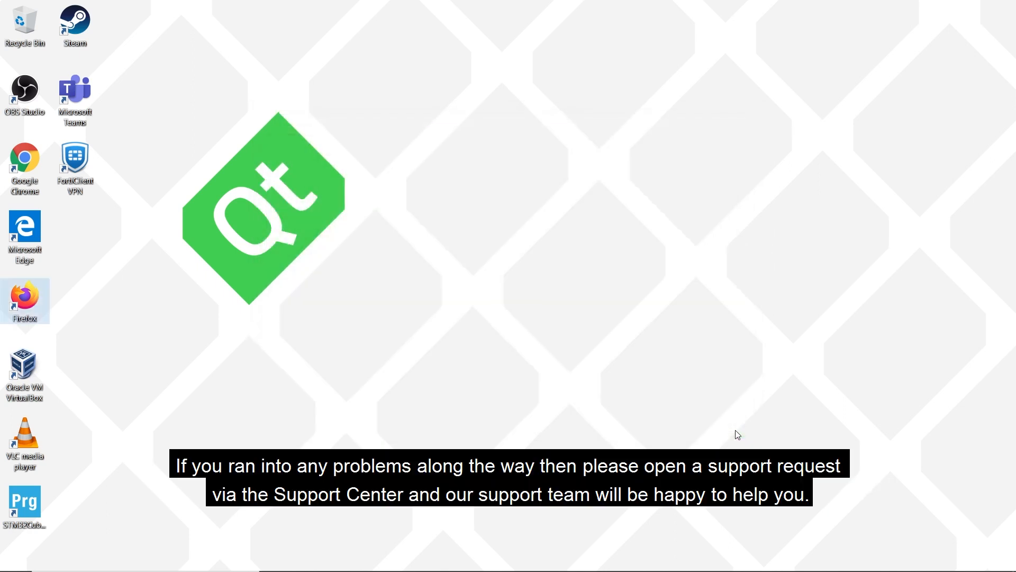